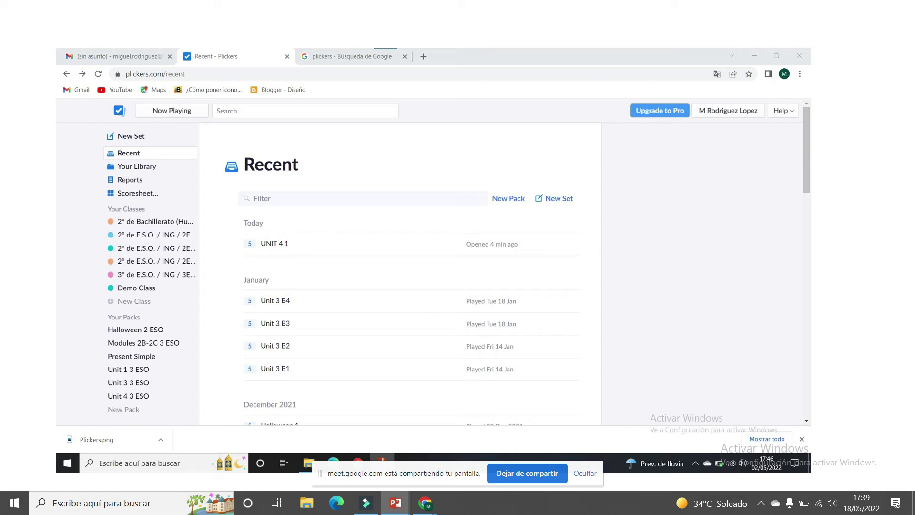
- Leave the slide show, select slide 3 with the New Classes form, and restart the show from that slide
key(Escape)
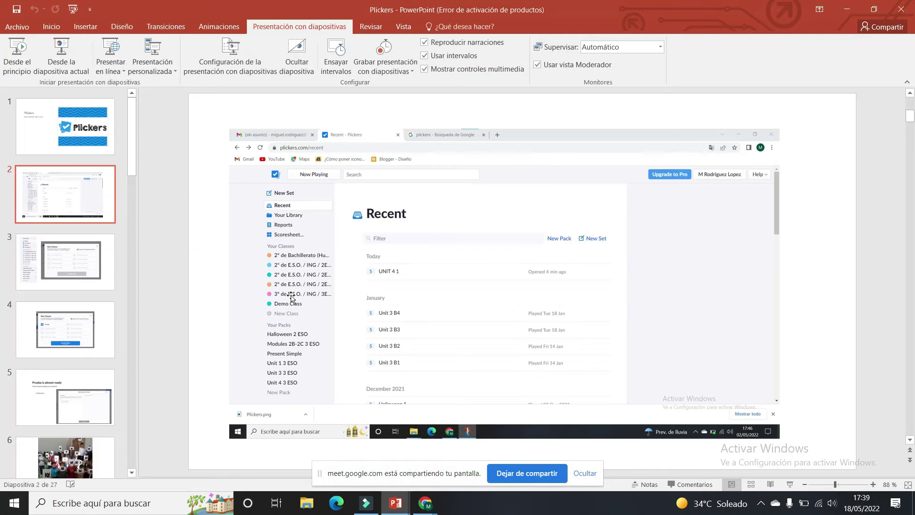
click(75, 269)
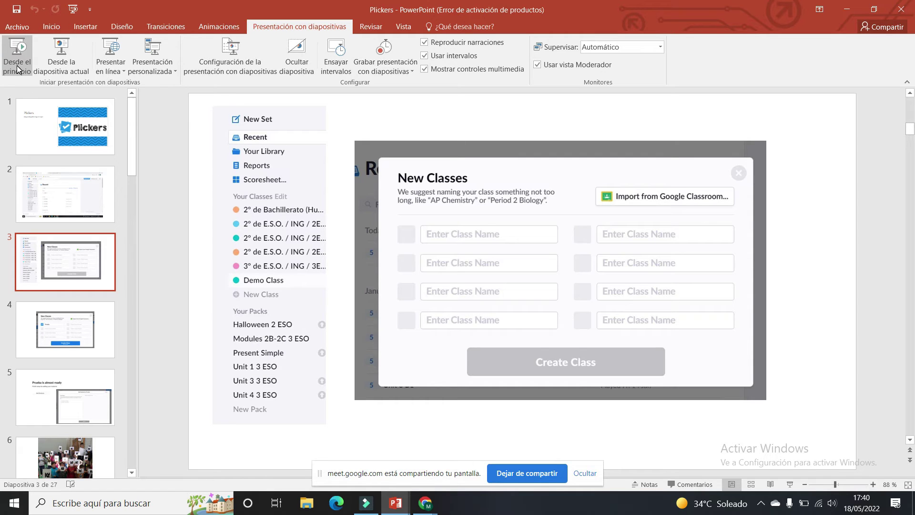
click(61, 59)
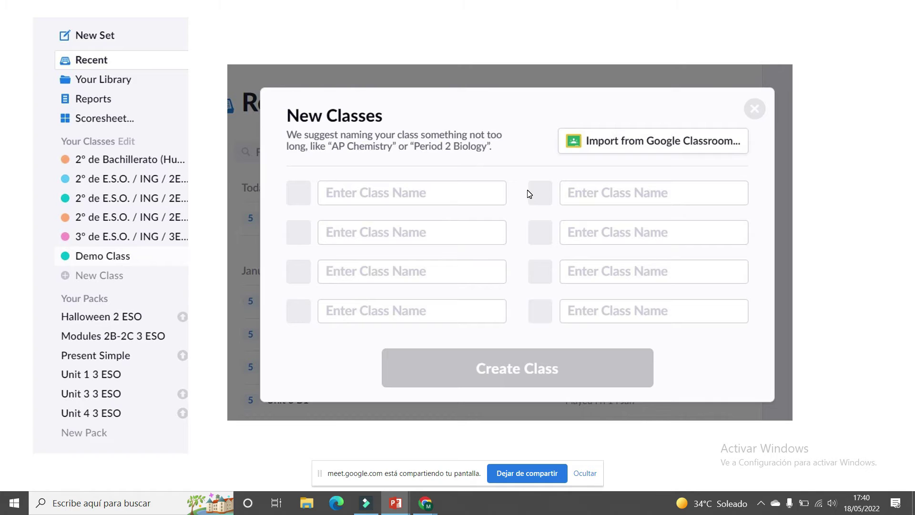
- Present the Plickers slides on creating a class, adding students, using the cards and building a question set, through to Create New Pack
click(352, 194)
text(Prueba)
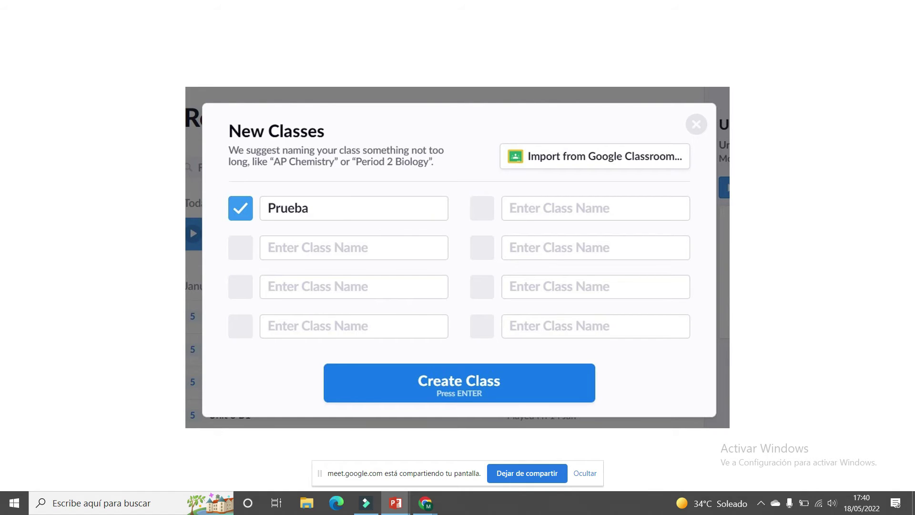
key(Return)
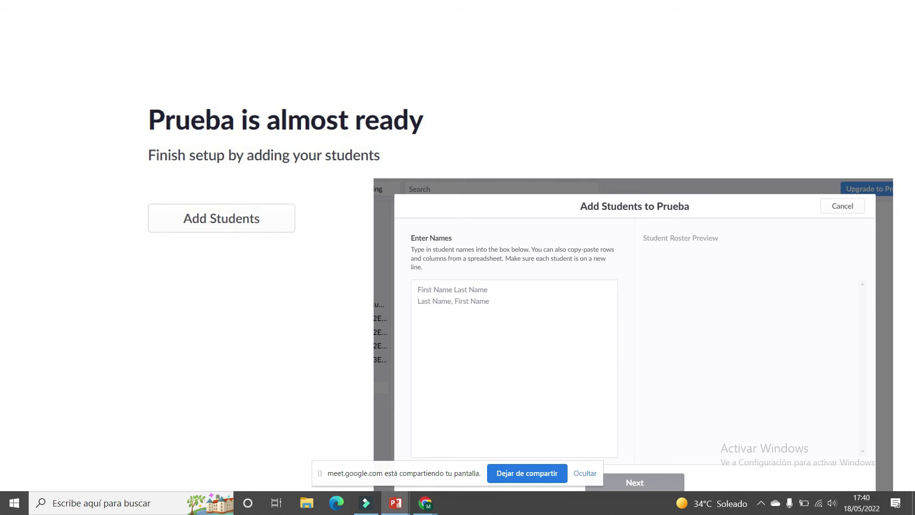
click(461, 293)
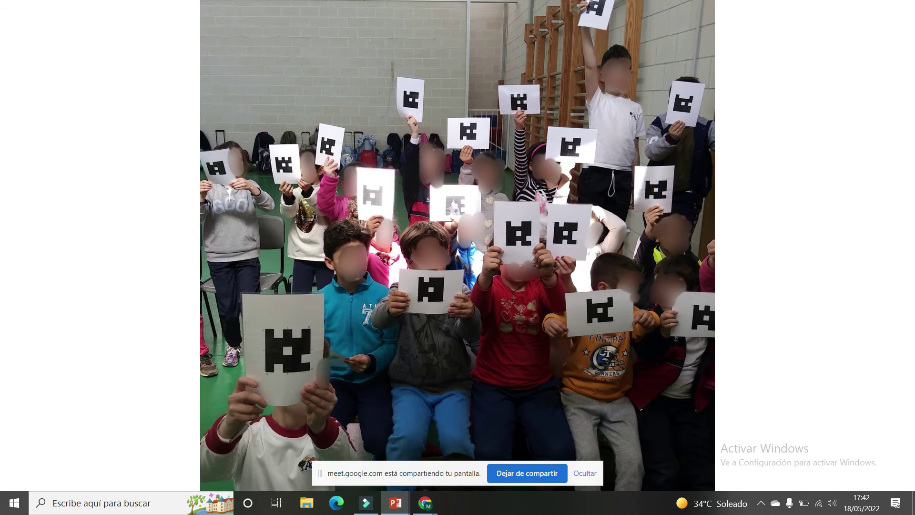
key(Right)
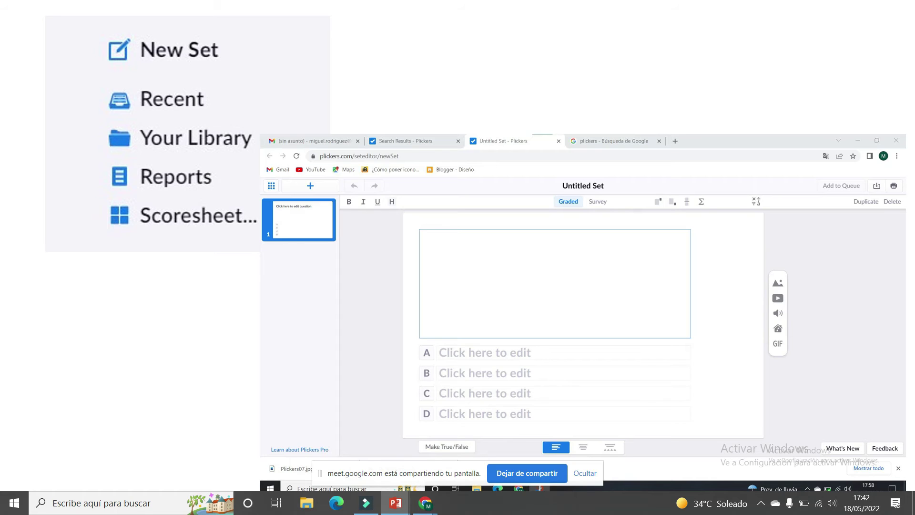
click(495, 263)
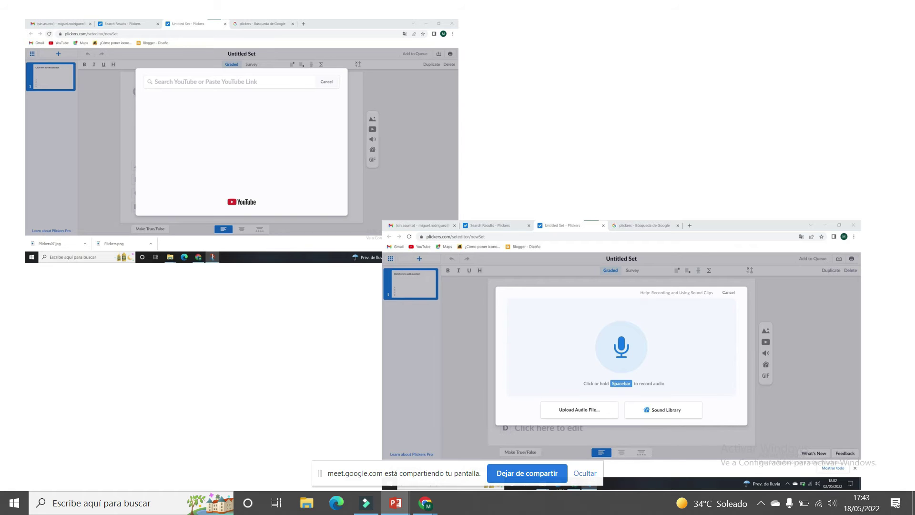
key(Right)
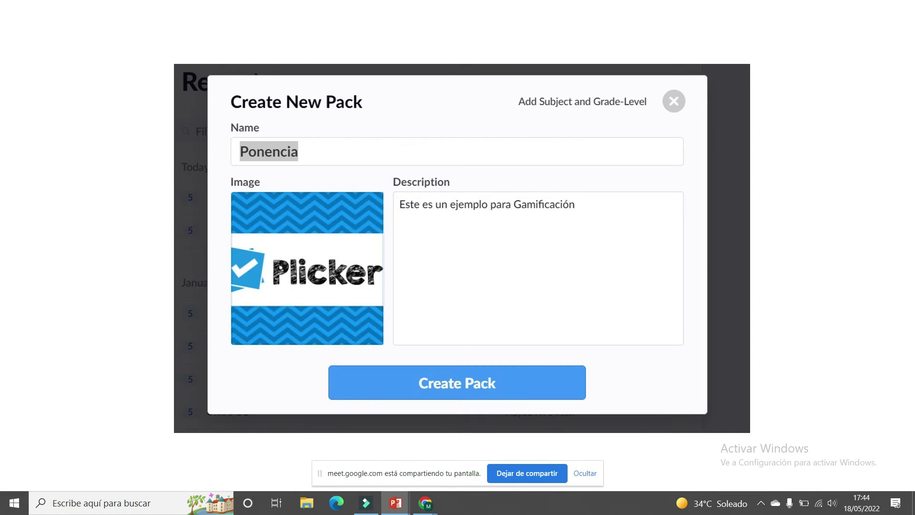
- Exit the show, return to slide 10 with the Recent page, and resume the slide show from there
key(Escape)
click(66, 330)
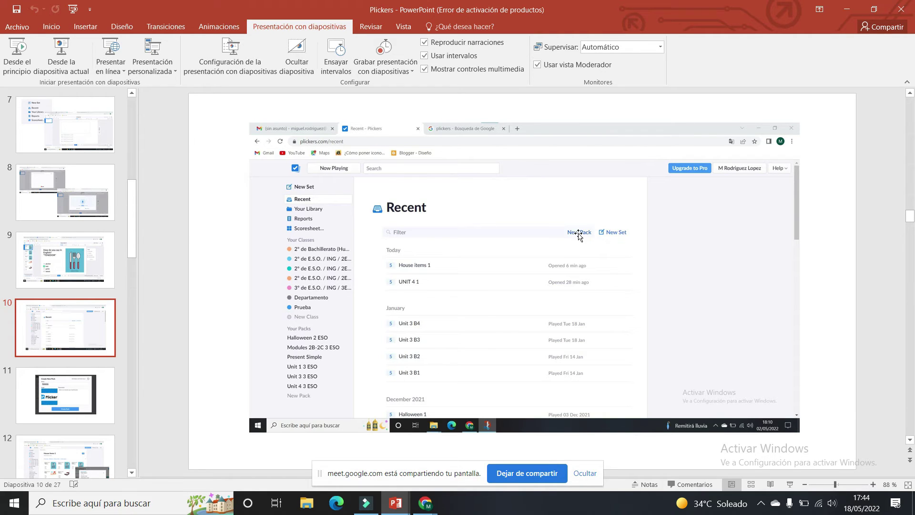
click(468, 352)
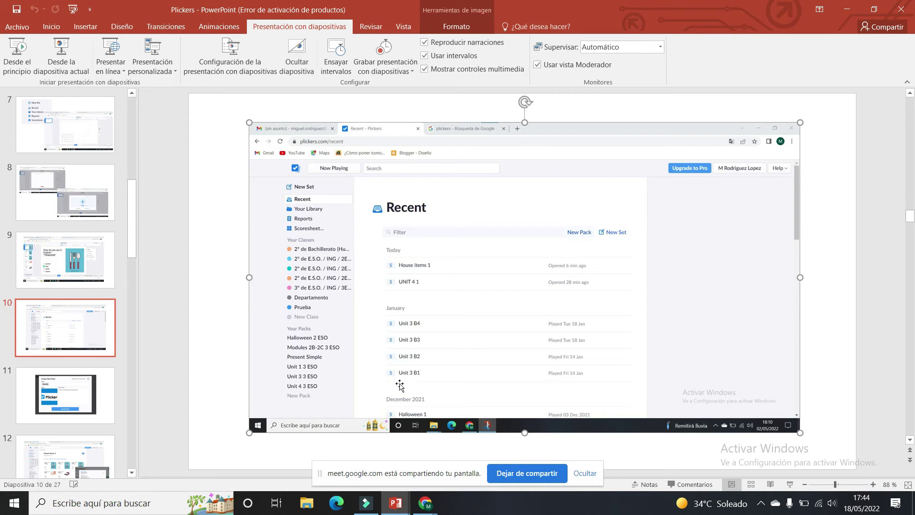
click(54, 65)
- Present the Plickers slides on creating a pack, moving sets into it, printing cards and the House items 1 set
click(530, 323)
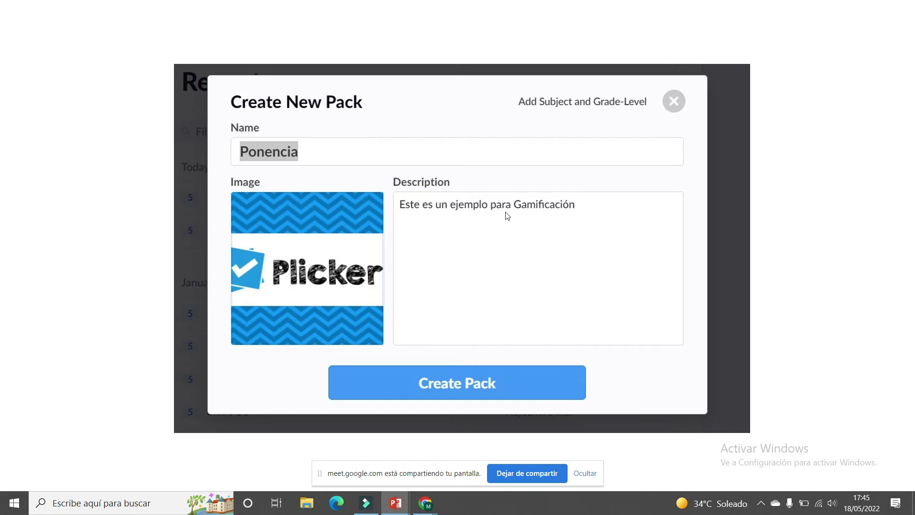
click(491, 327)
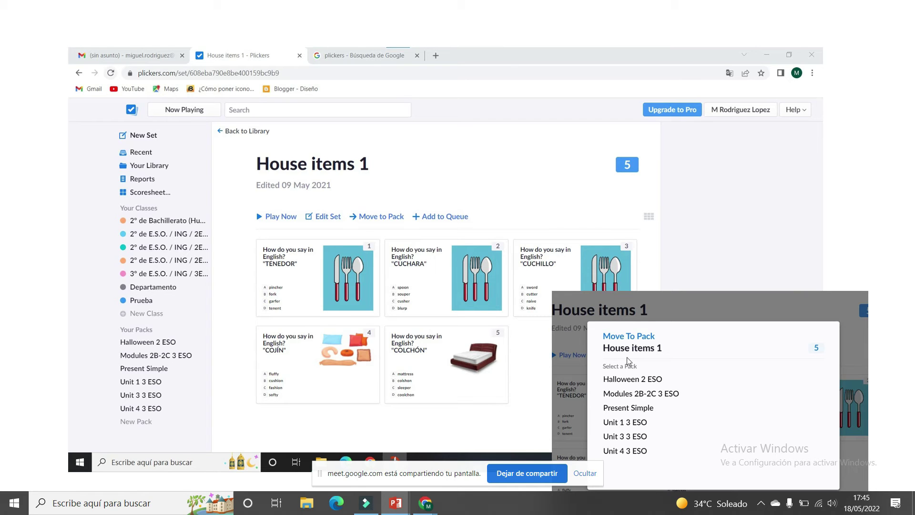
click(448, 279)
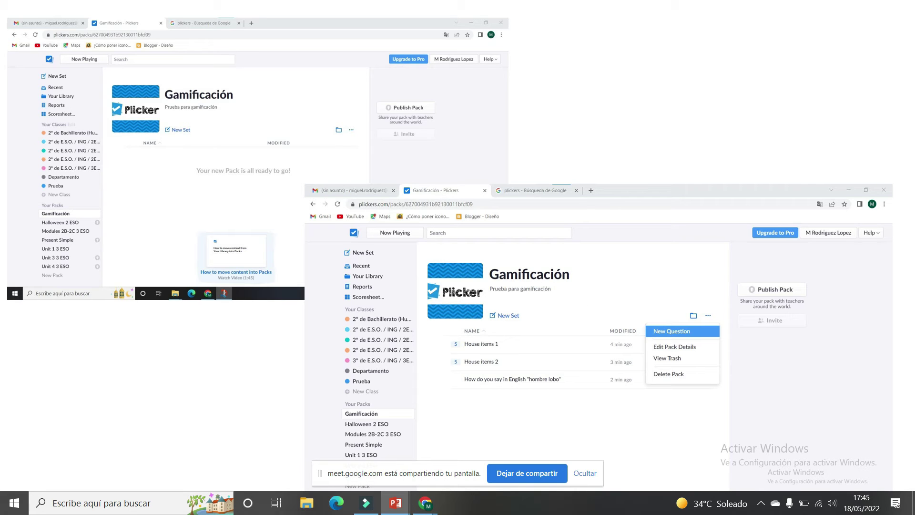
click(585, 294)
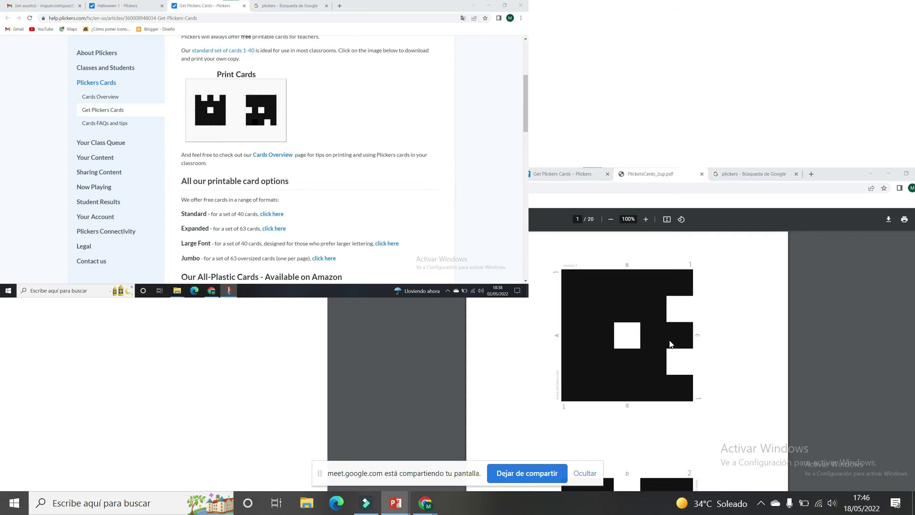
click(632, 308)
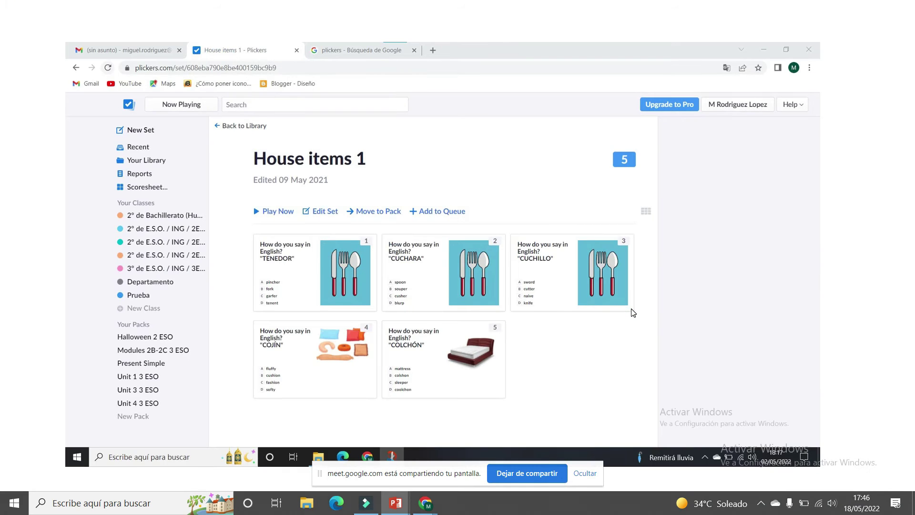
- Present the remaining Plickers slides on the mobile app, live card scanning, answer results and set editing, and end the show
click(494, 190)
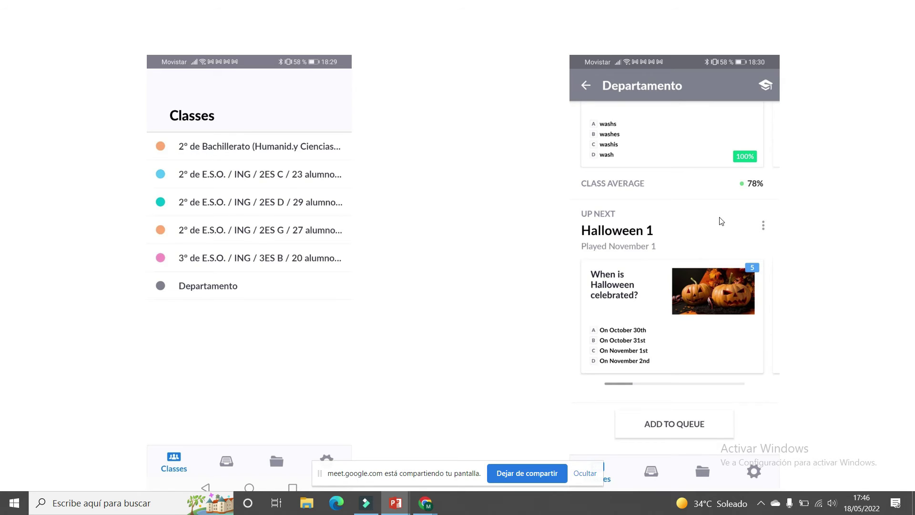
click(680, 205)
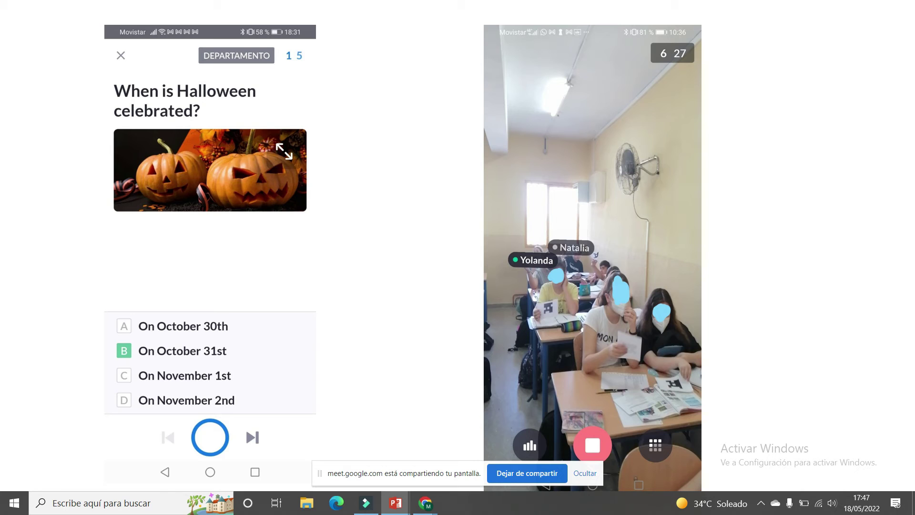
click(490, 316)
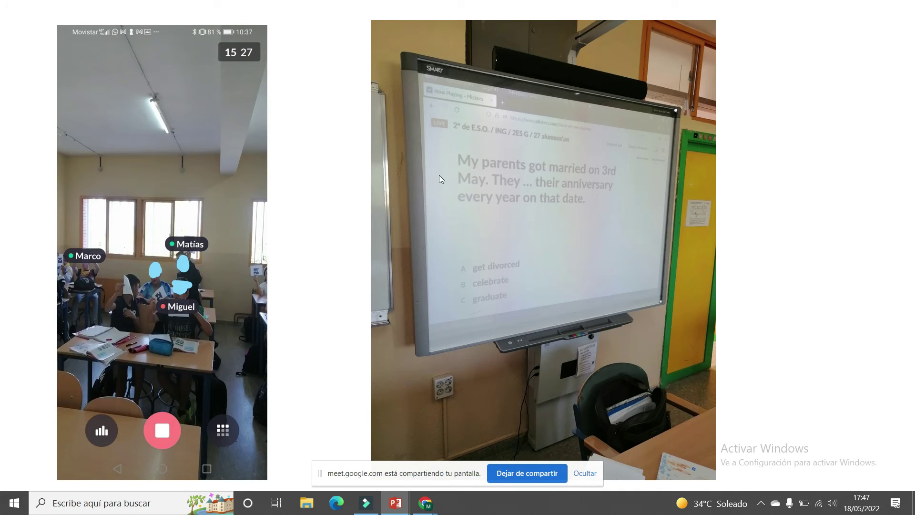
click(579, 245)
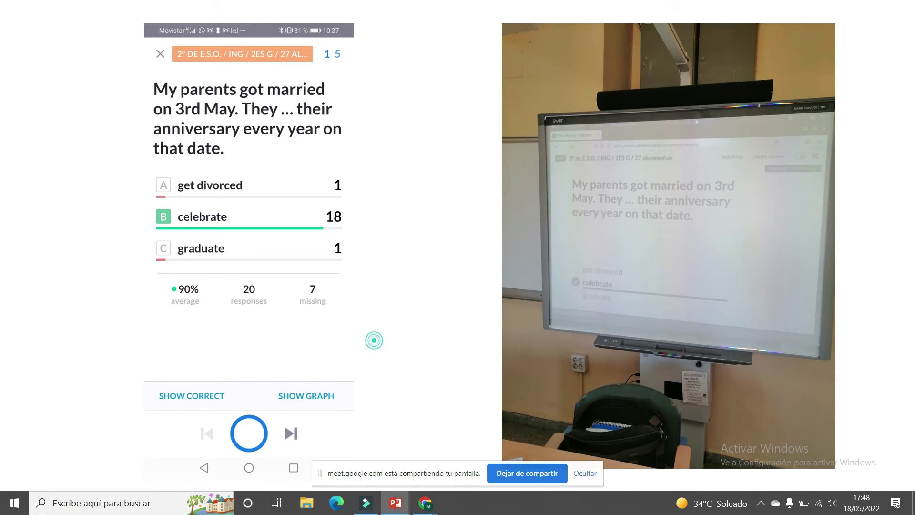
click(374, 339)
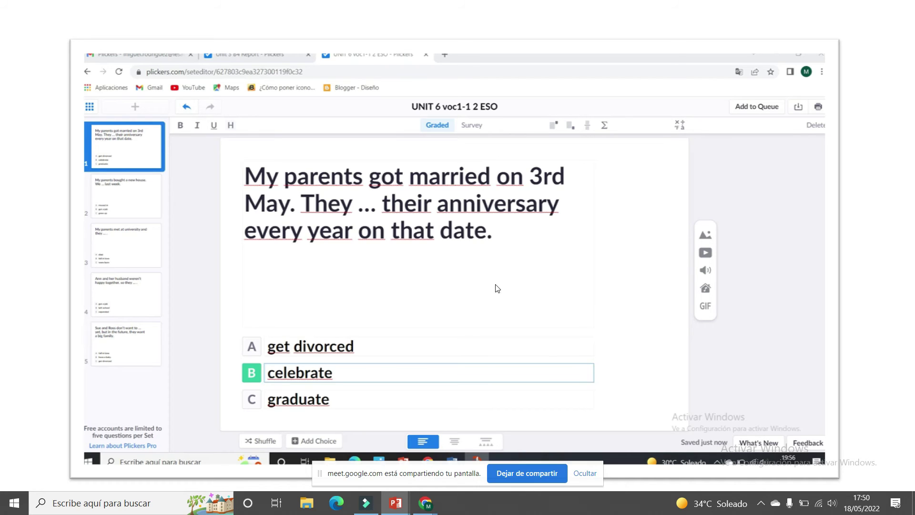
click(466, 289)
click(466, 288)
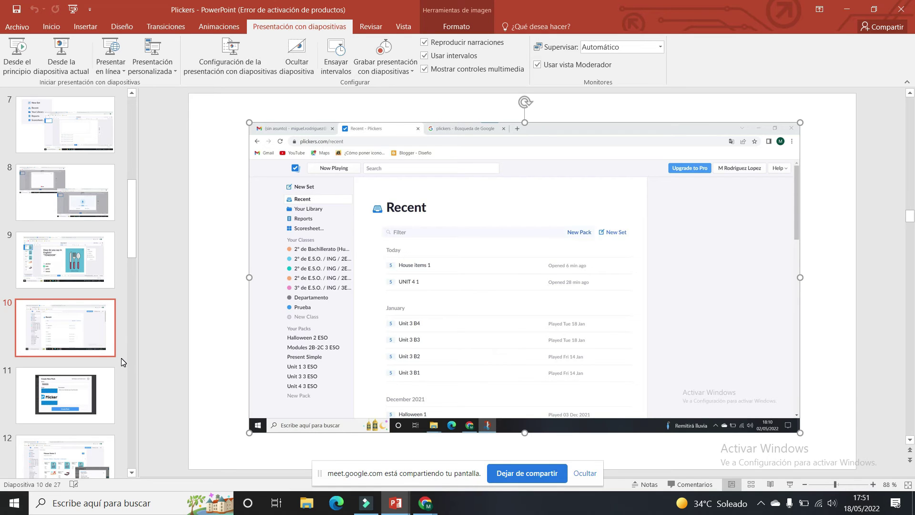
- Close the Plickers presentation and switch to the EdPuzzle presentation
click(166, 344)
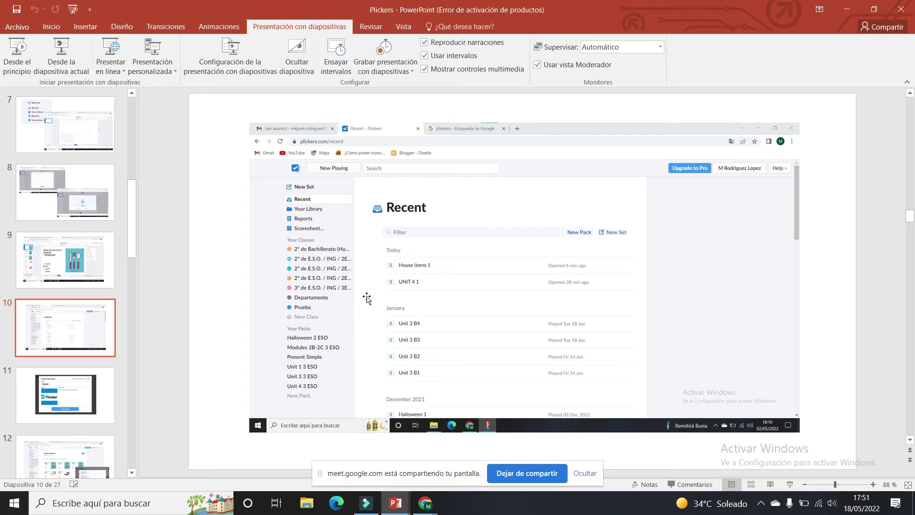
click(902, 10)
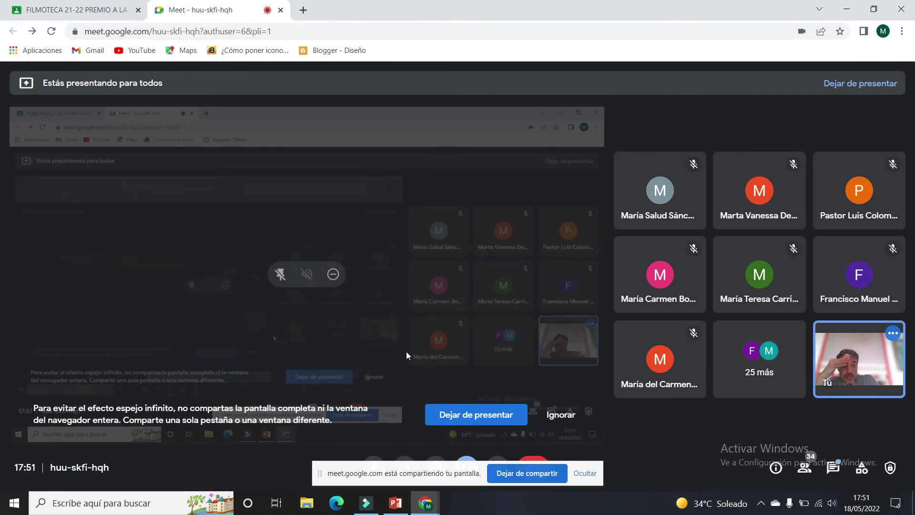
click(385, 511)
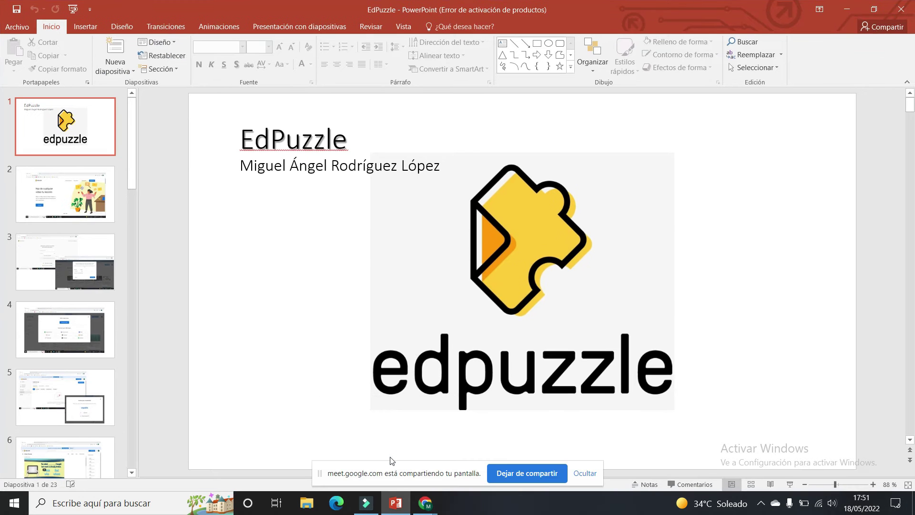
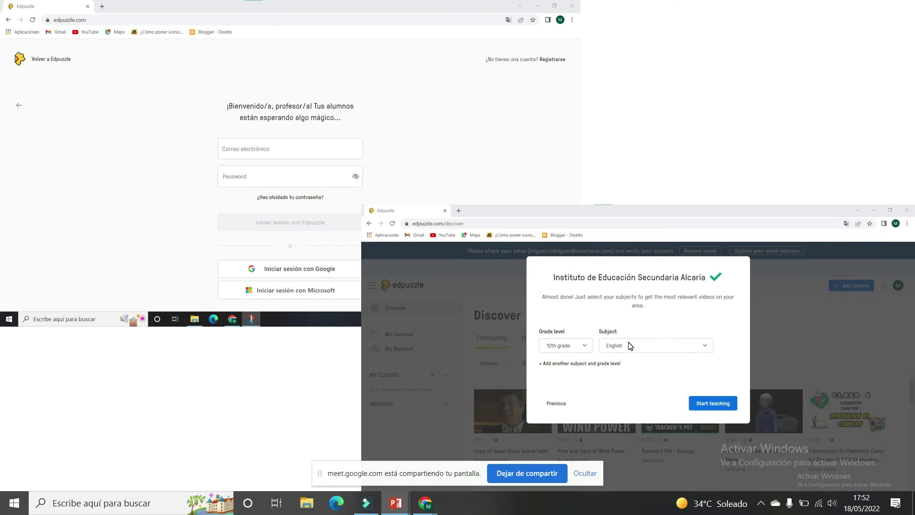
- Present the EdPuzzle slides from account setup through class invitations, video questions and assignment links to the student view, hiding the screen-sharing bar
click(640, 140)
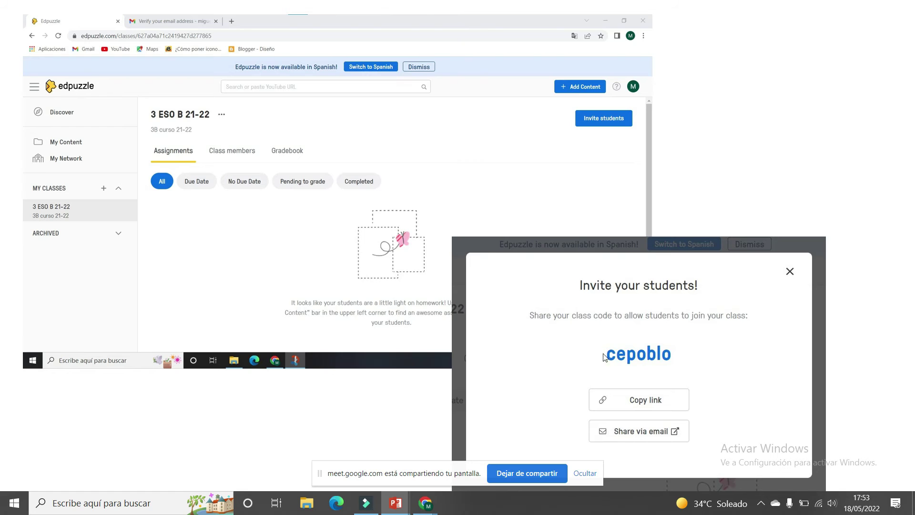
click(496, 273)
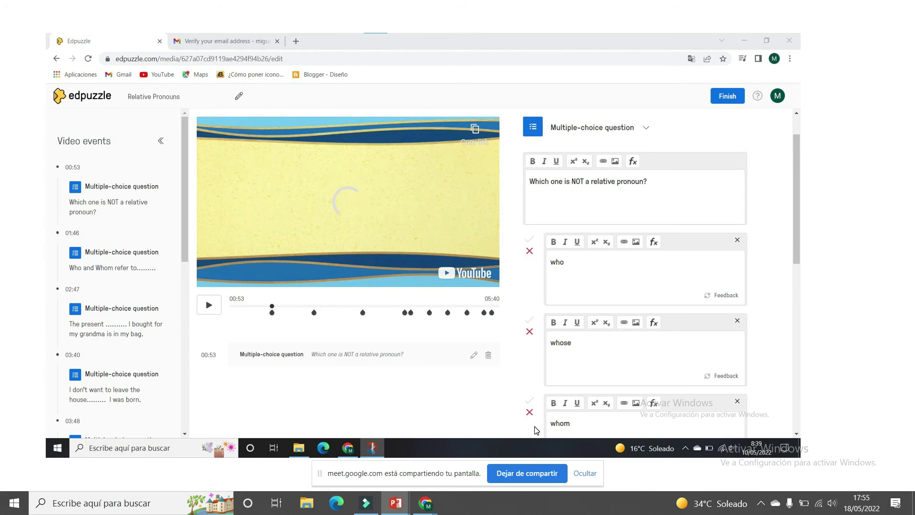
click(585, 473)
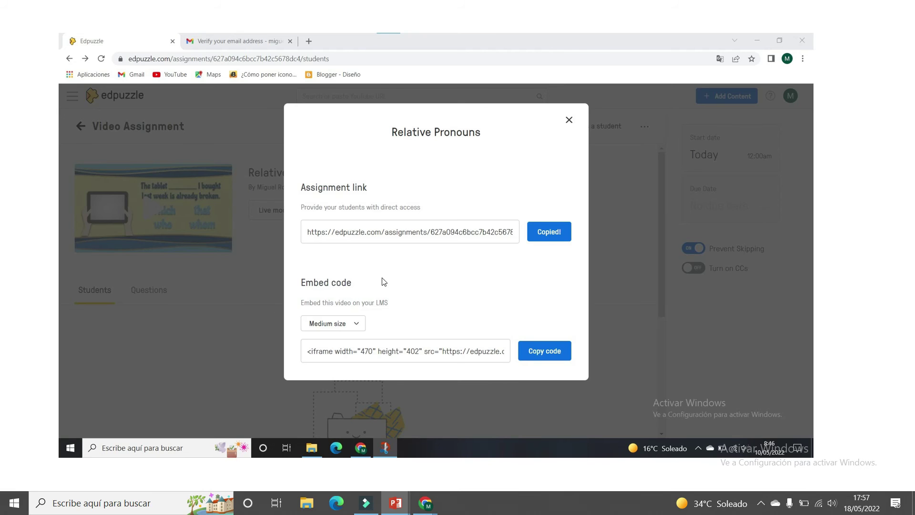
click(499, 293)
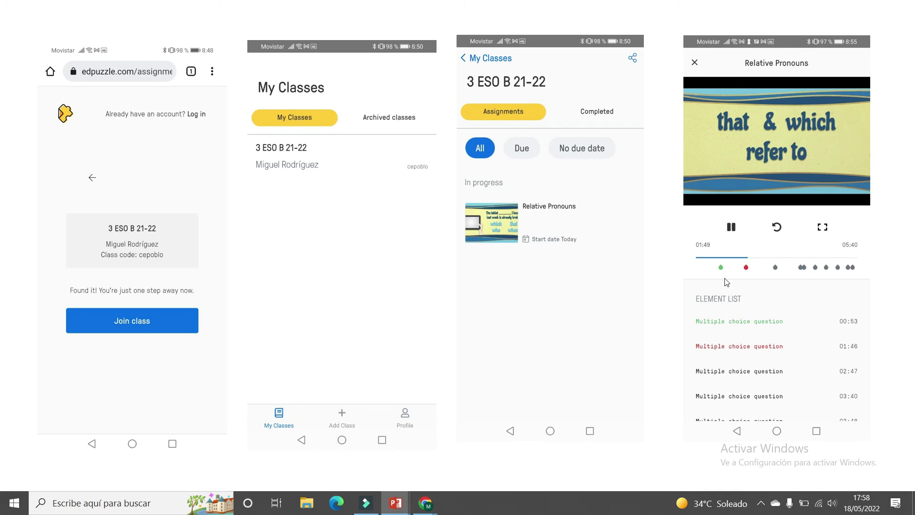
- Present the EdPuzzle slides on editing an assigned video, cutting it, adding questions and previewing it, and exit the show at slide 22
click(734, 323)
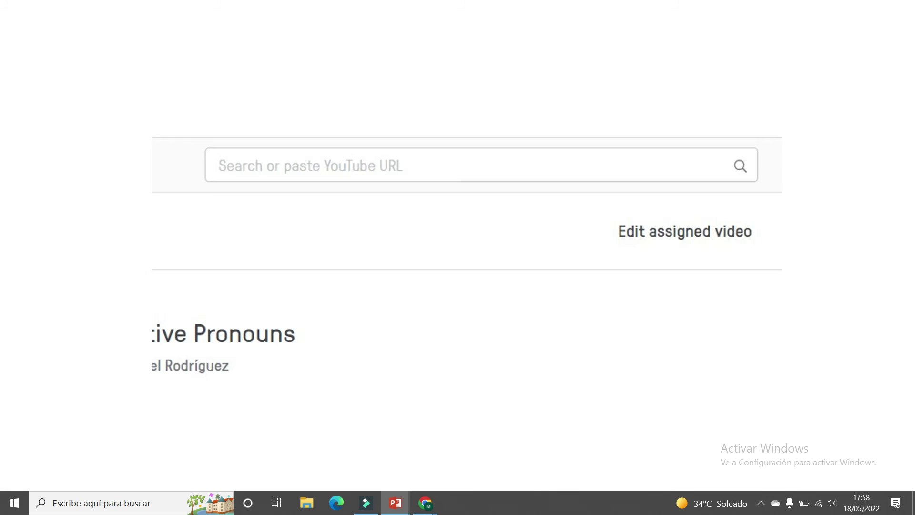
click(425, 224)
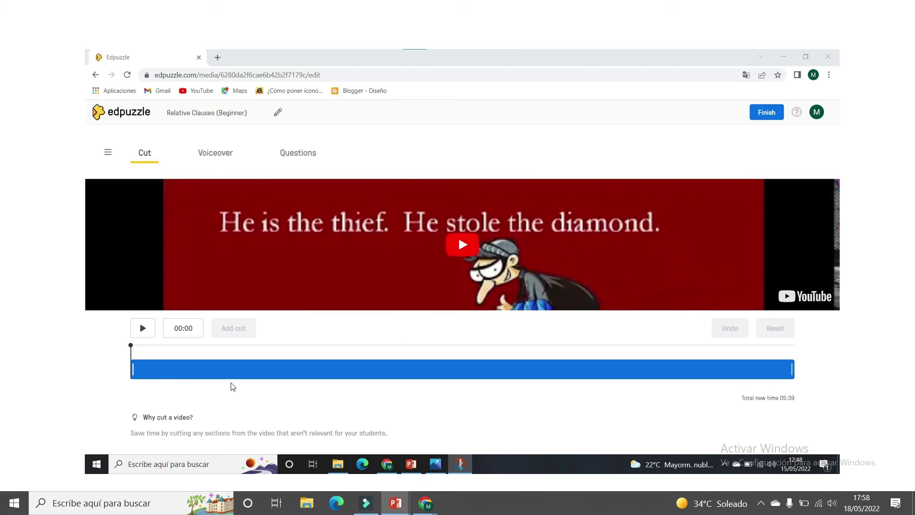
click(385, 241)
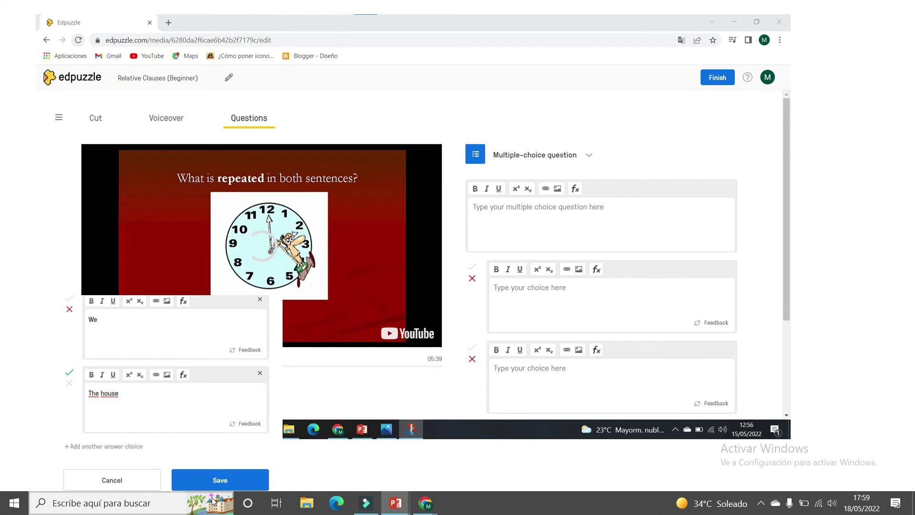
click(480, 259)
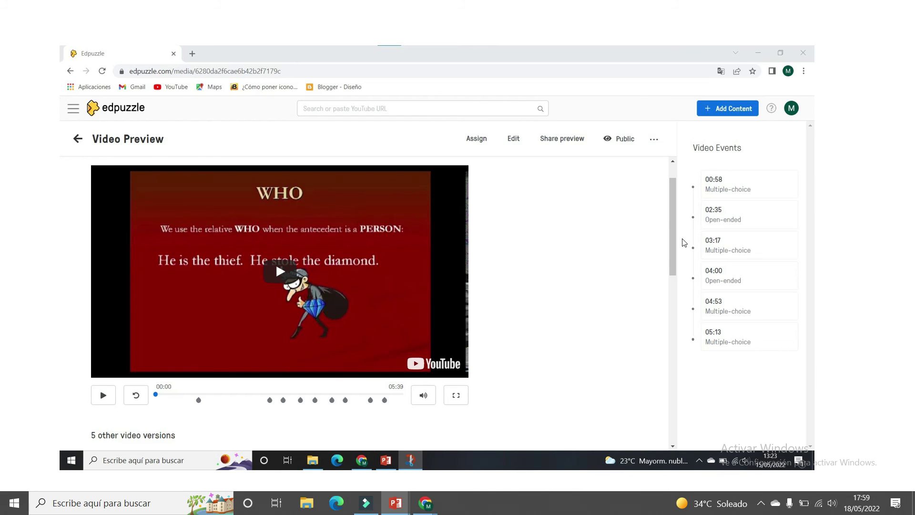
key(Escape)
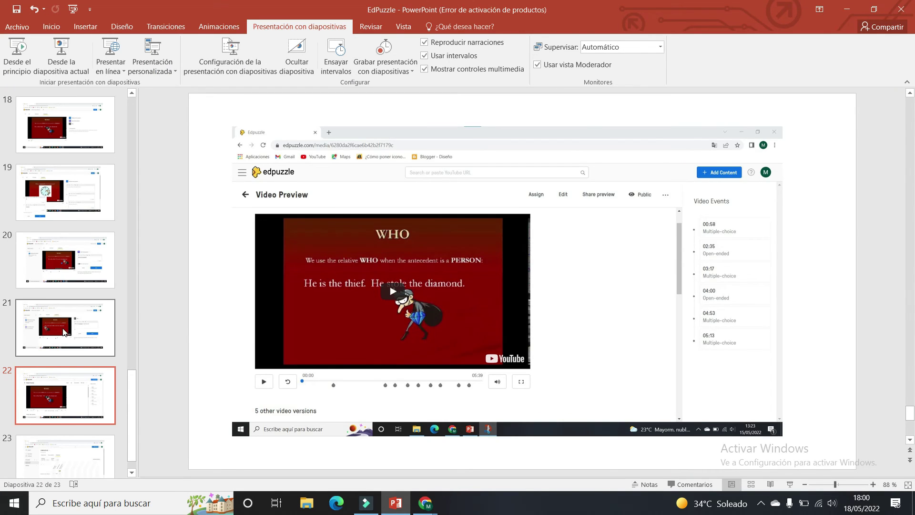
- Resume the EdPuzzle slide show from slide 22, present the final gradebook slide and end the show
click(102, 334)
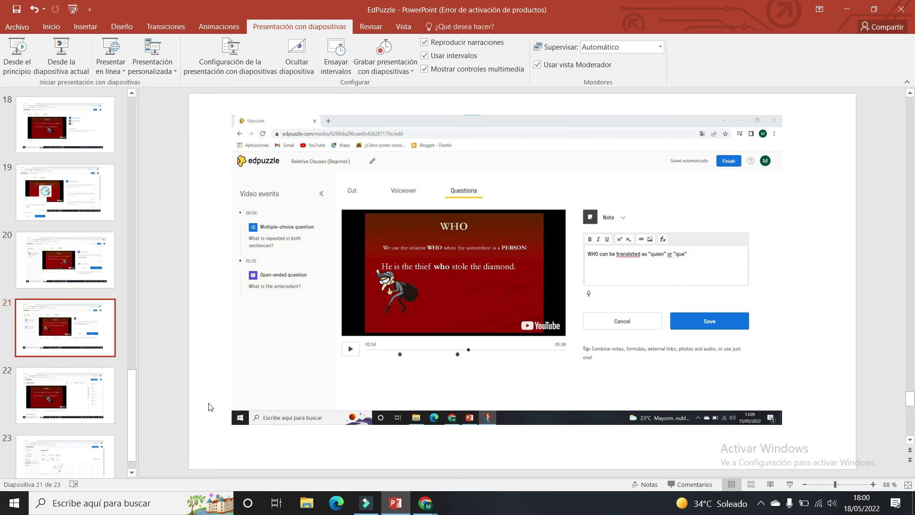
click(62, 413)
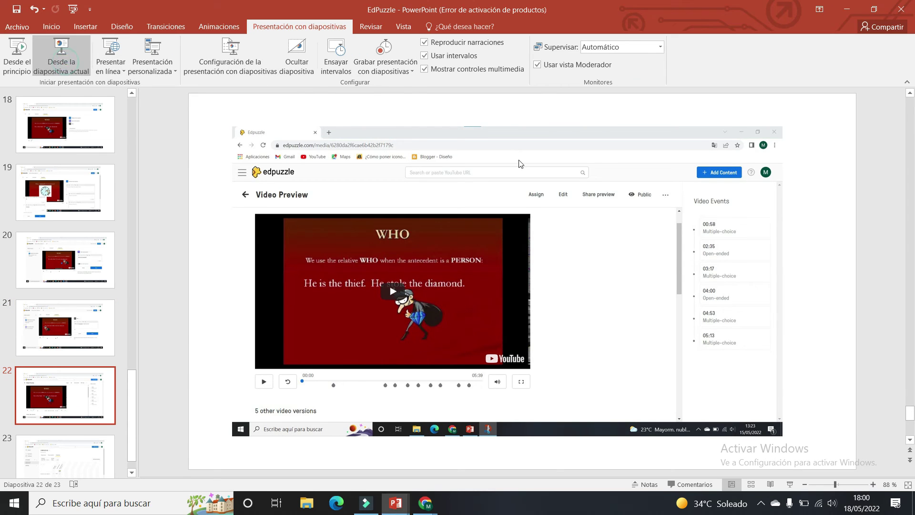
click(61, 55)
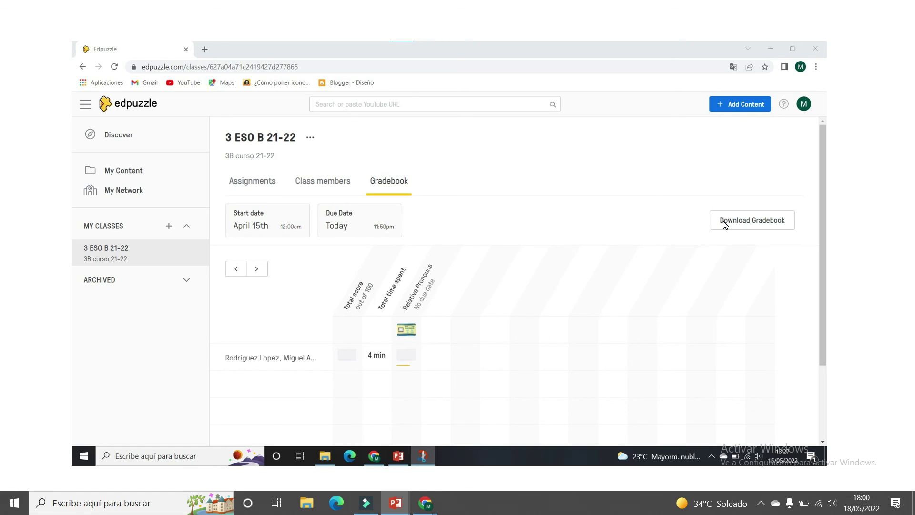
click(510, 254)
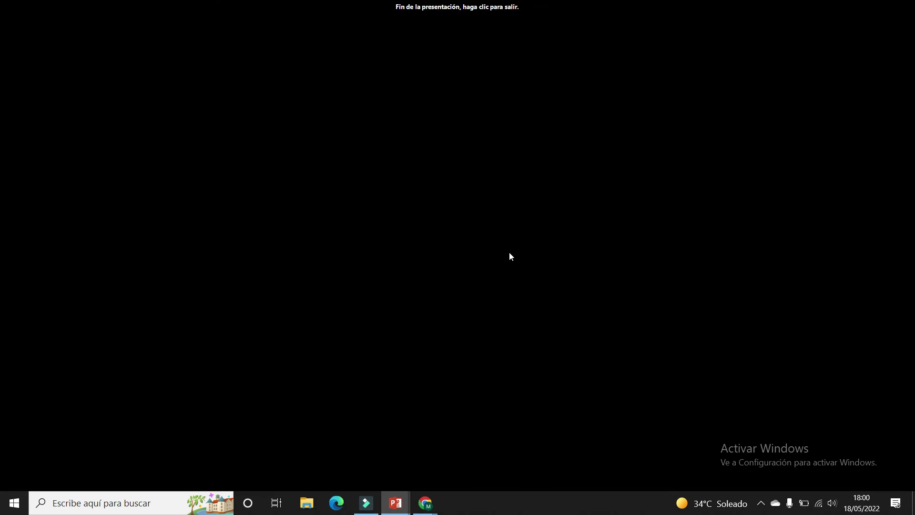
click(510, 252)
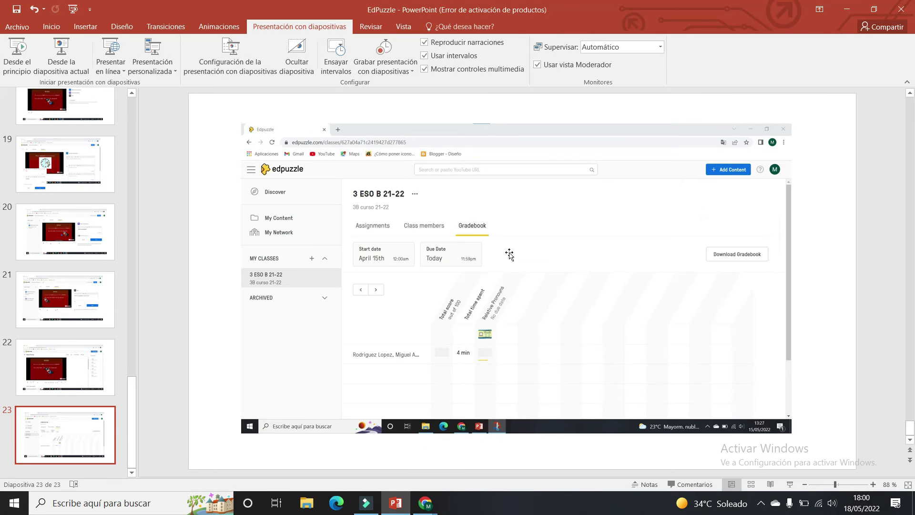
- Bring up the screen-sharing bar and switch to the Google Meet window in Chrome
click(432, 506)
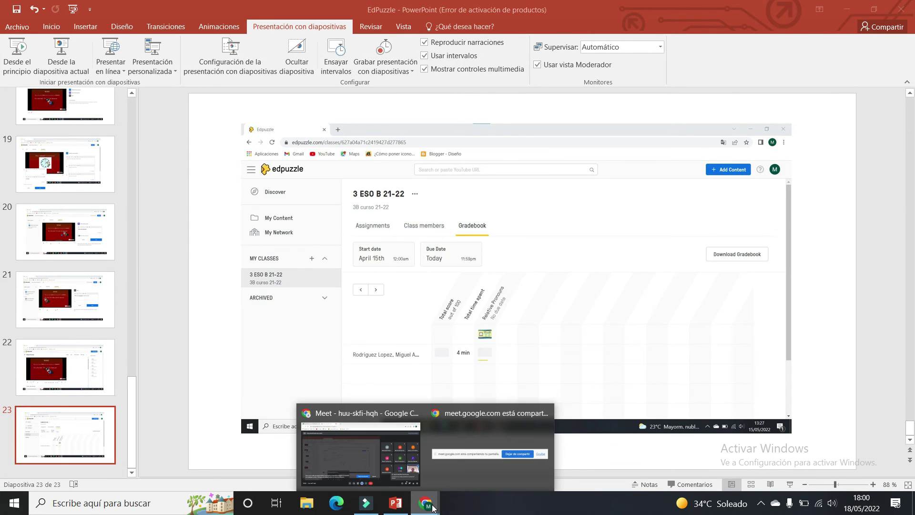
click(493, 450)
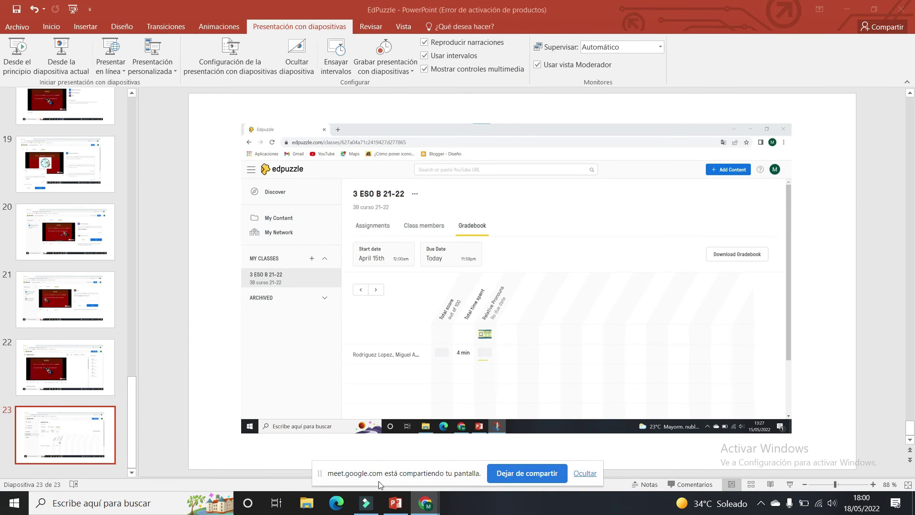
mouse_move(420, 506)
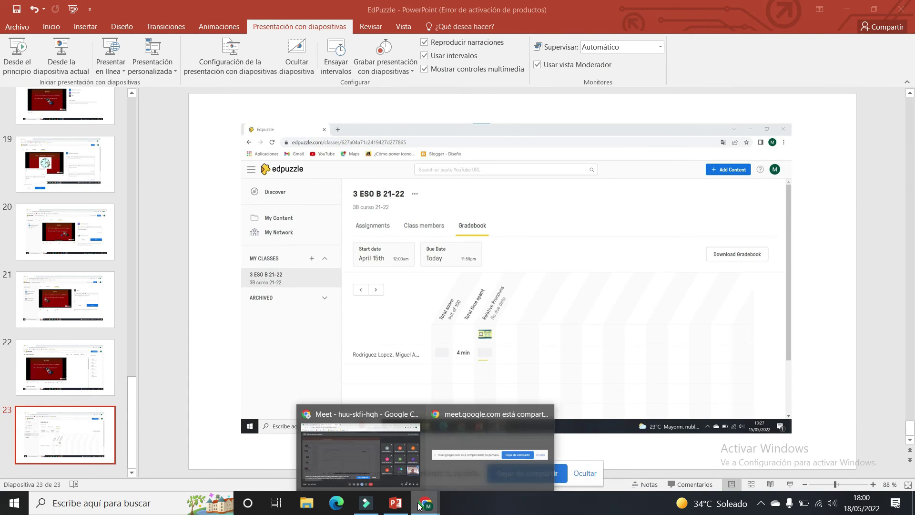
click(374, 460)
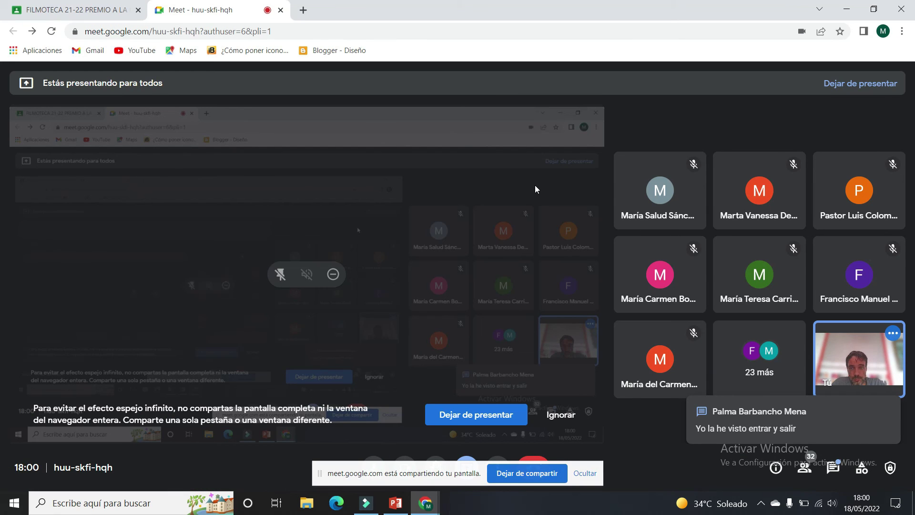
- Search Google for "testeando" in a new browser tab, open the Testeando - El trivial educativo site and accept its cookies
click(303, 10)
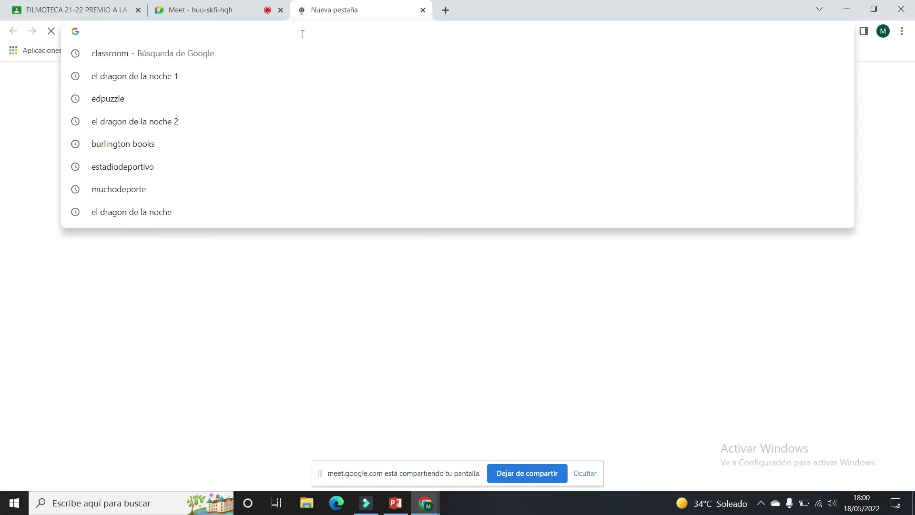
text(testeando)
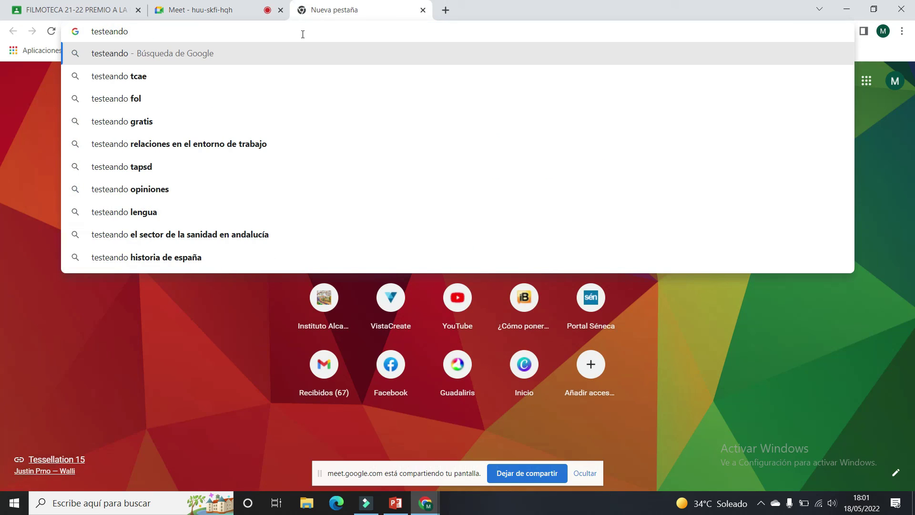
key(Return)
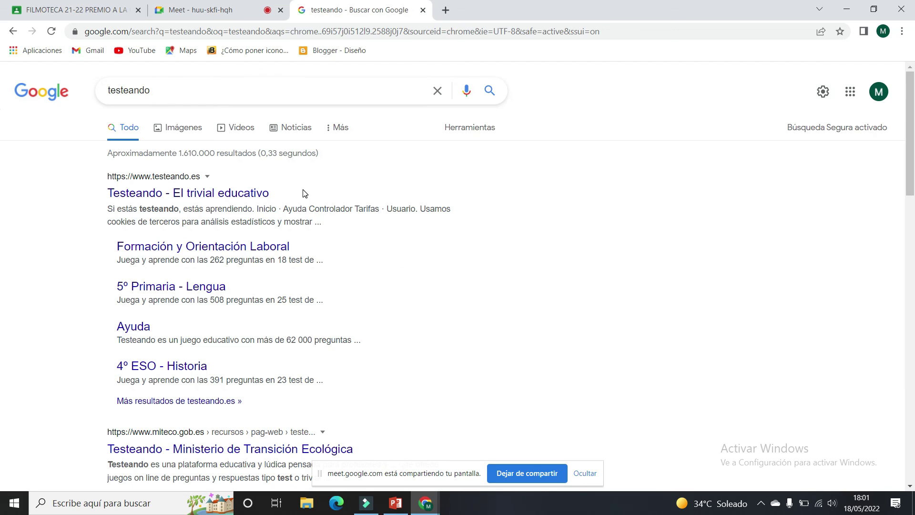
click(249, 193)
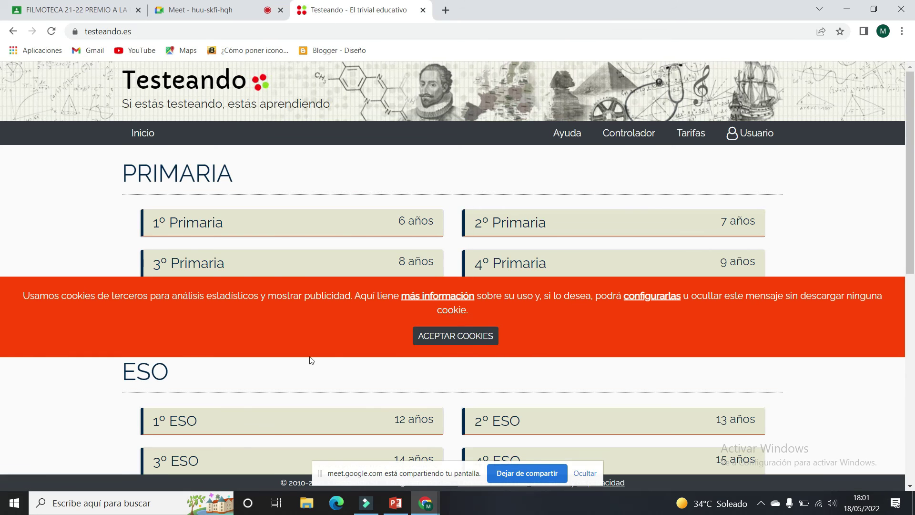
click(471, 341)
- Expand the 2º Bachillerato subjects and open Literatura universal
scroll(537, 383, down, 4)
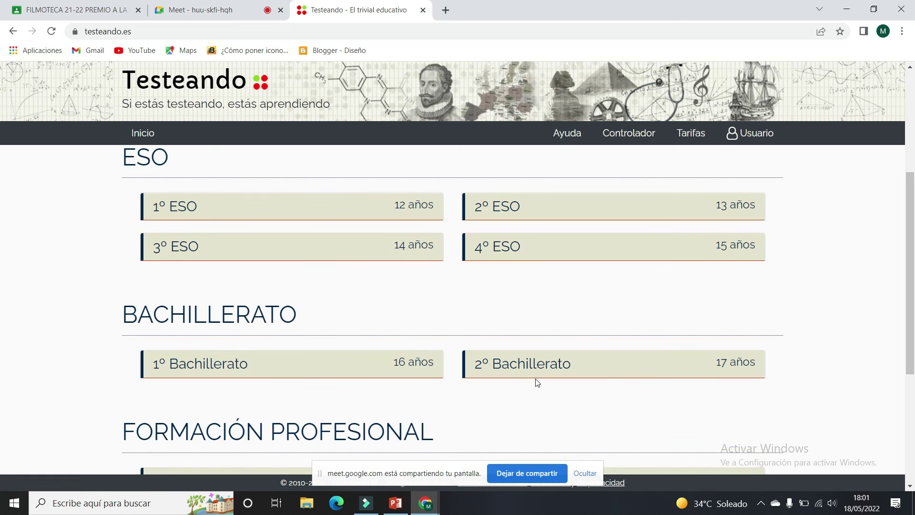
click(500, 368)
scroll(500, 368, down, 6)
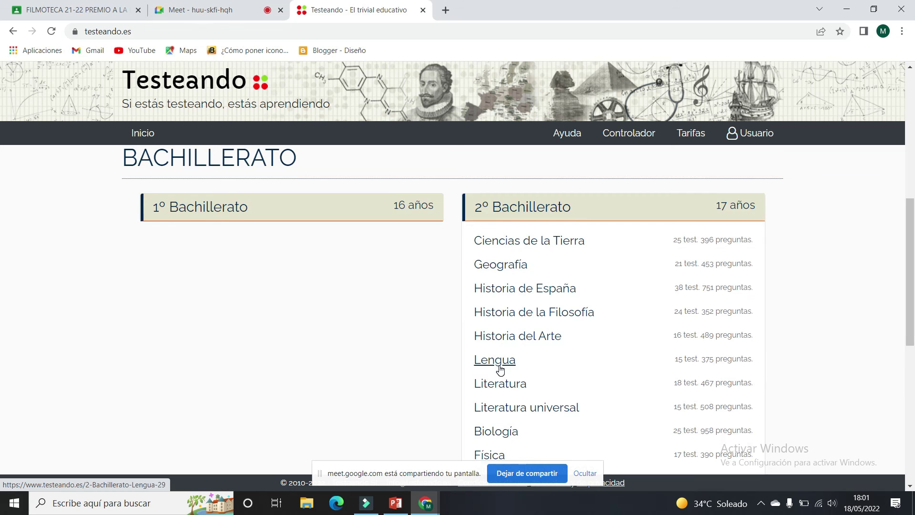
scroll(499, 368, up, 2)
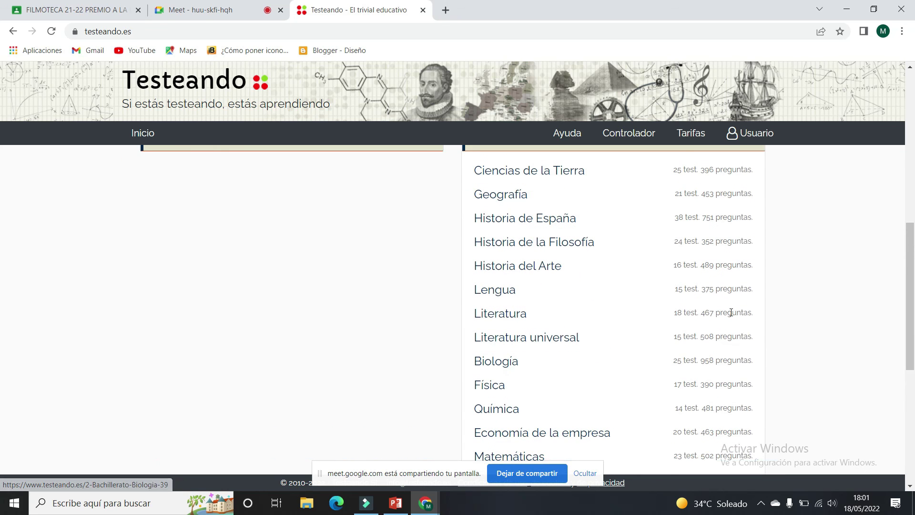
click(527, 341)
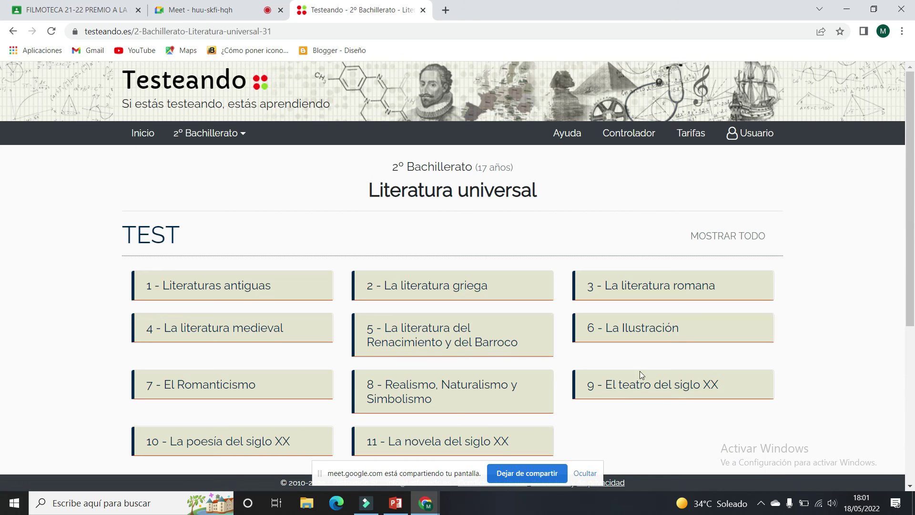
- Look over the Literatura universal tests and open test 8, Realismo, Naturalismo y Simbolismo
scroll(642, 373, down, 3)
scroll(640, 371, up, 3)
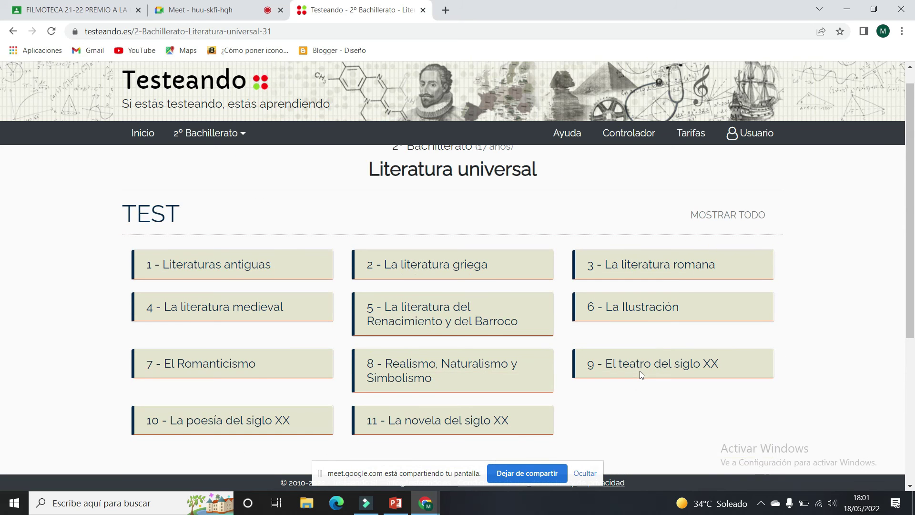
scroll(640, 371, down, 1)
scroll(641, 375, down, 1)
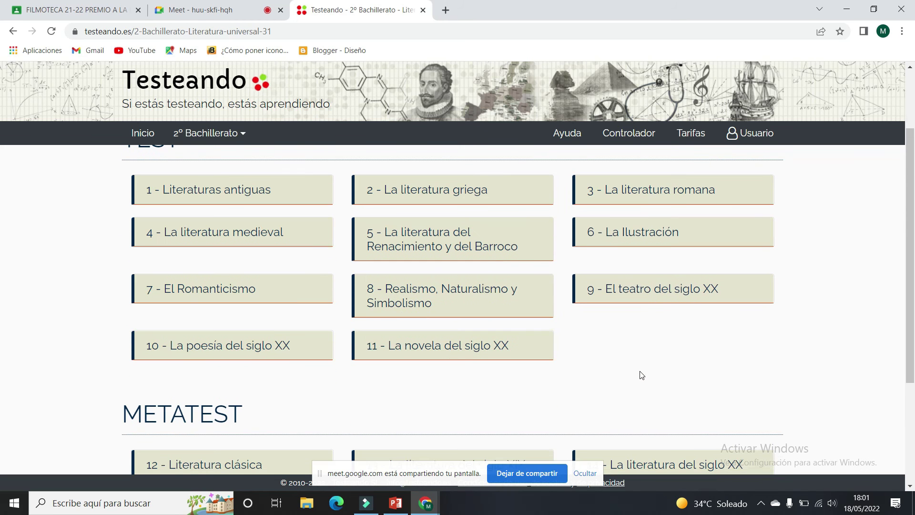
click(432, 295)
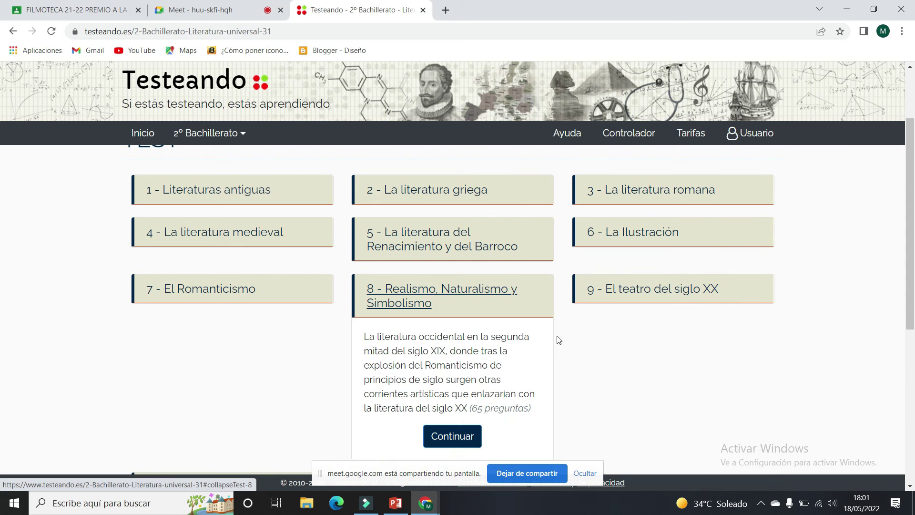
scroll(595, 365, down, 1)
click(447, 366)
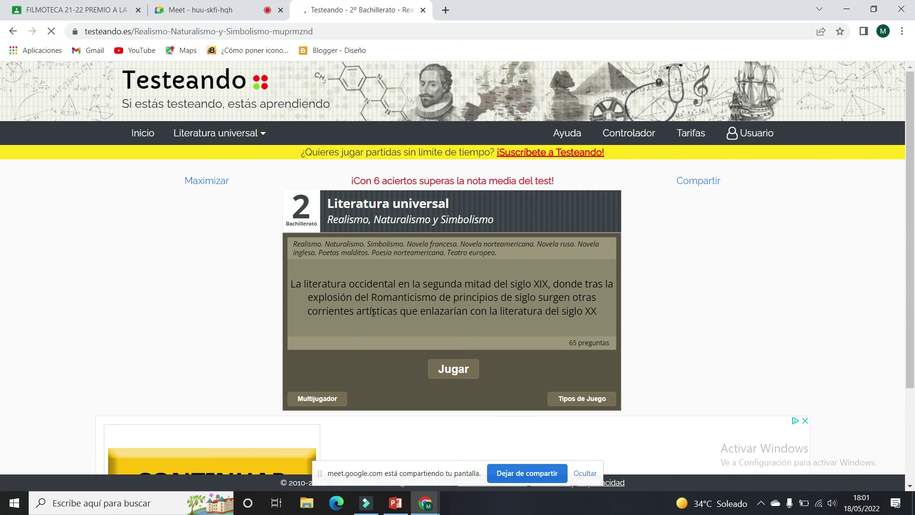
- Play the test, answering the first question with "Las flores del mal", and close the Testeando tab to return to the meeting
click(442, 370)
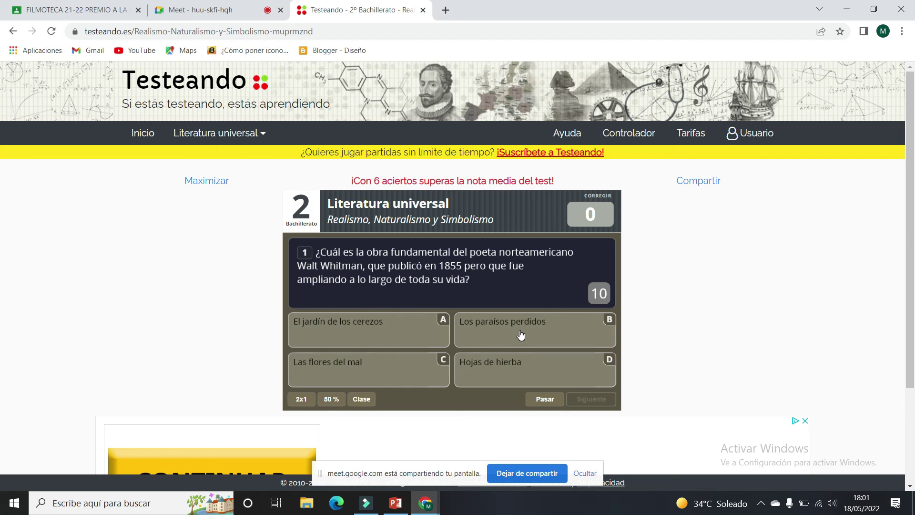
click(398, 373)
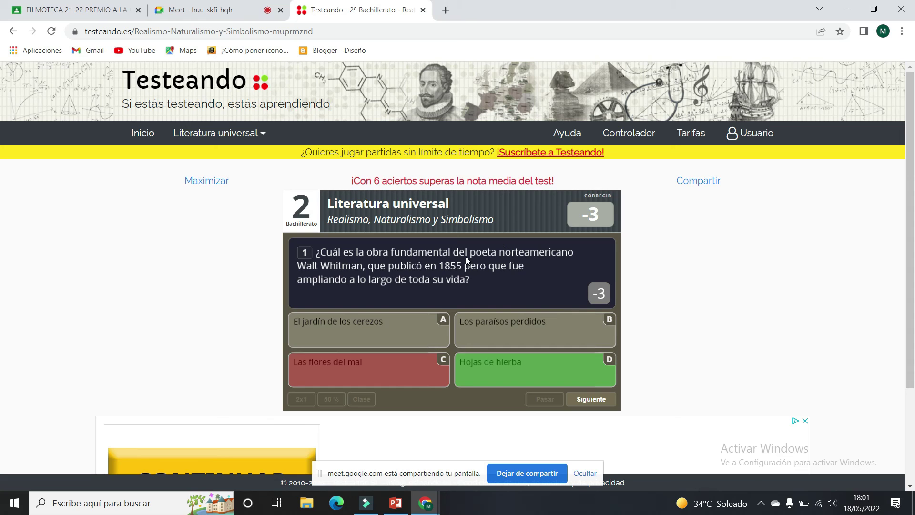
click(423, 10)
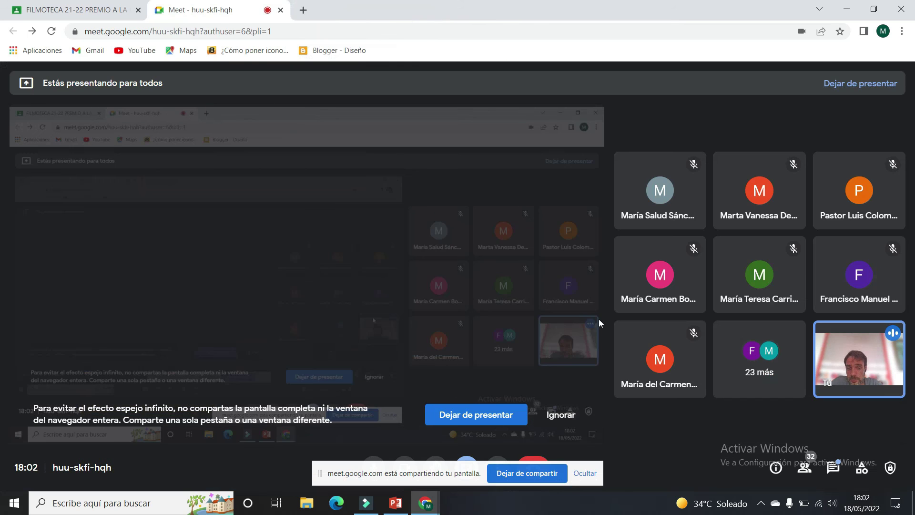